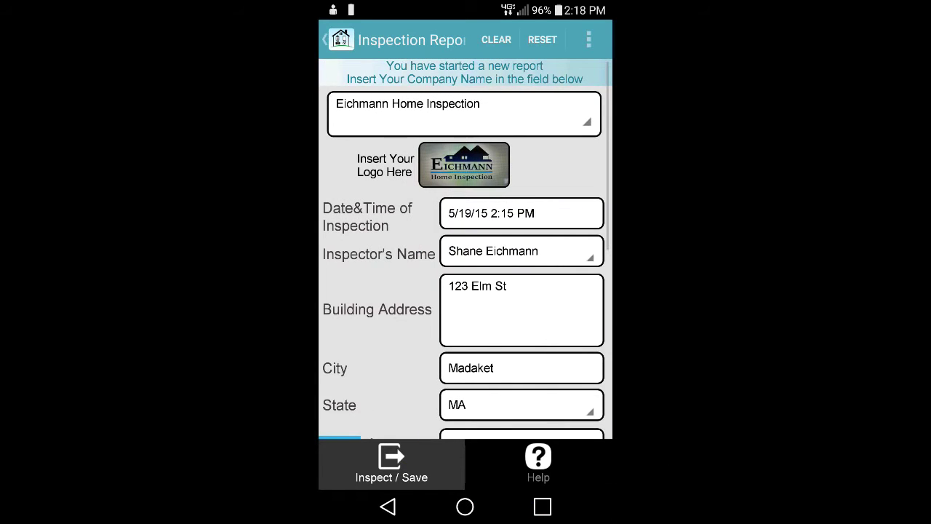
Page through Exterior 1, Exterior 2, Interior 1 and Interior 2 to the empty Additional Detail page
{"action": "scroll", "coordinate": [465, 249], "scroll_direction": "down", "scroll_amount": 1}
{"action": "scroll", "coordinate": [466, 250], "scroll_direction": "down", "scroll_amount": 1}
{"action": "scroll", "coordinate": [465, 249], "scroll_direction": "down", "scroll_amount": 2}
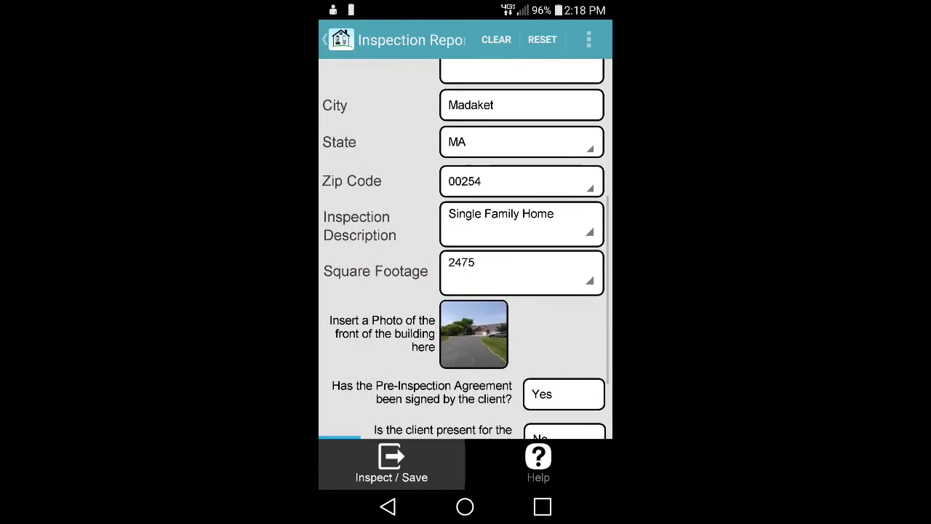
{"action": "scroll", "coordinate": [466, 250], "scroll_direction": "down", "scroll_amount": 1}
{"action": "scroll", "coordinate": [465, 249], "scroll_direction": "down", "scroll_amount": 2}
{"action": "scroll", "coordinate": [466, 250], "scroll_direction": "right", "scroll_amount": 5}
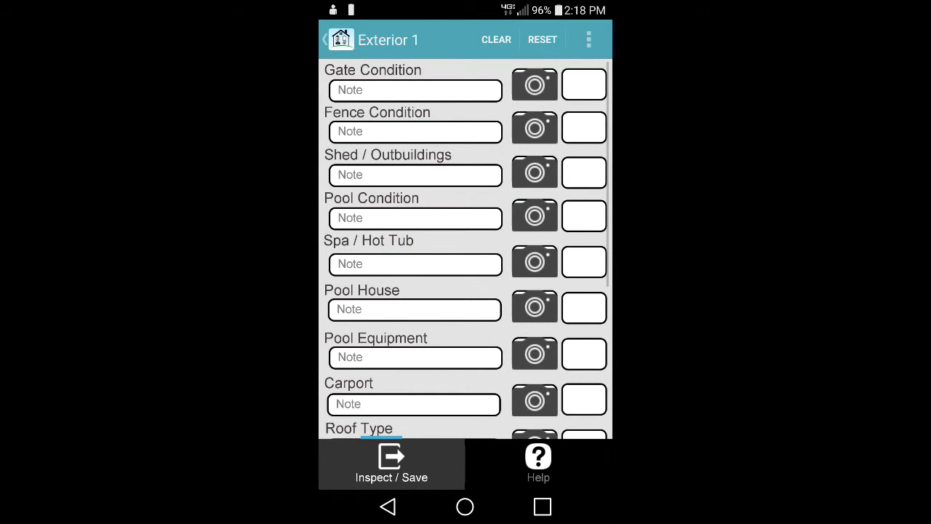
{"action": "scroll", "coordinate": [465, 249], "scroll_direction": "right", "scroll_amount": 5}
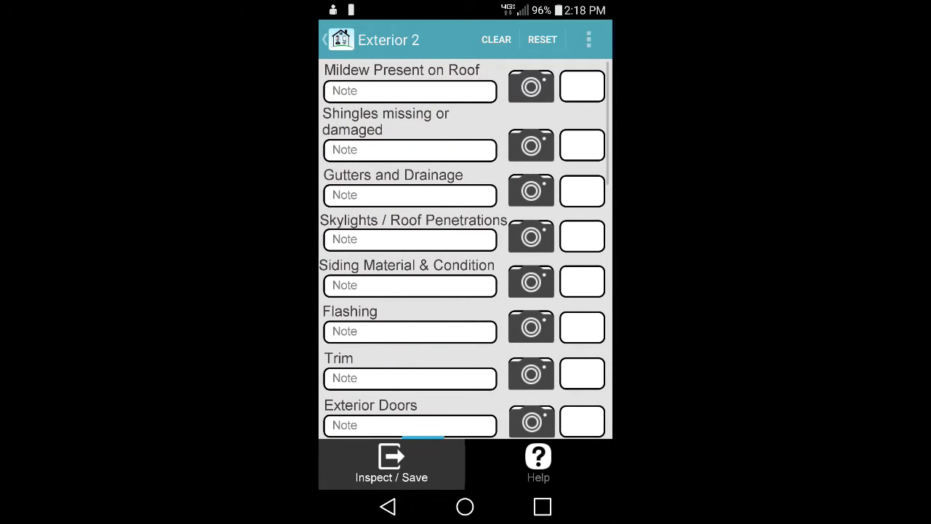
{"action": "scroll", "coordinate": [465, 249], "scroll_direction": "right", "scroll_amount": 5}
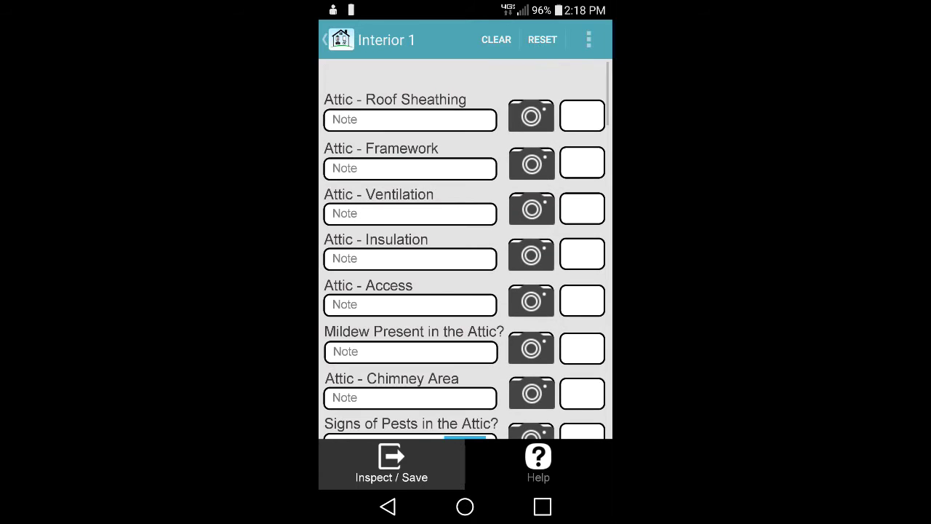
{"action": "scroll", "coordinate": [466, 250], "scroll_direction": "right", "scroll_amount": 5}
{"action": "scroll", "coordinate": [465, 249], "scroll_direction": "right", "scroll_amount": 5}
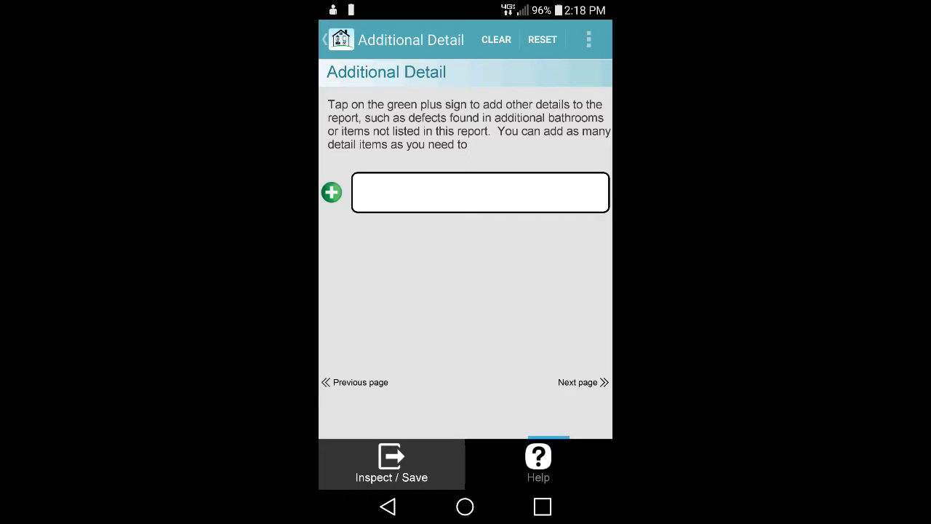
Add a new additional detail item with a camera photo of the outdoor shower fitting, and begin its comment
{"action": "left_click", "coordinate": [332, 192]}
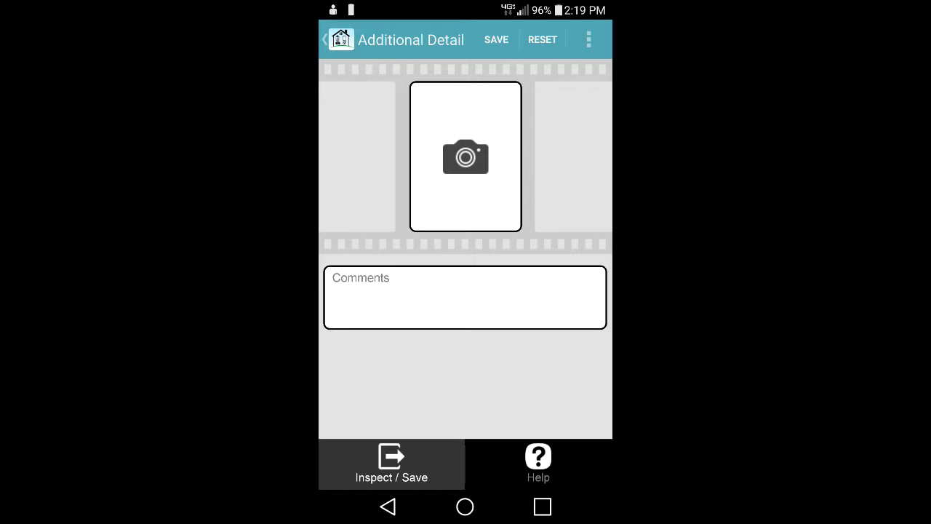
{"action": "left_click", "coordinate": [466, 156]}
{"action": "left_click", "coordinate": [394, 215]}
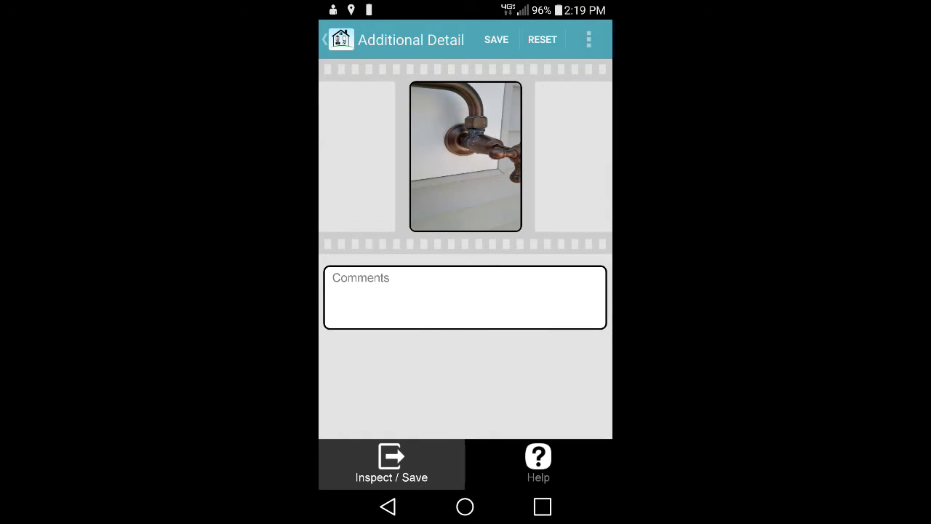
{"action": "left_click", "coordinate": [464, 297]}
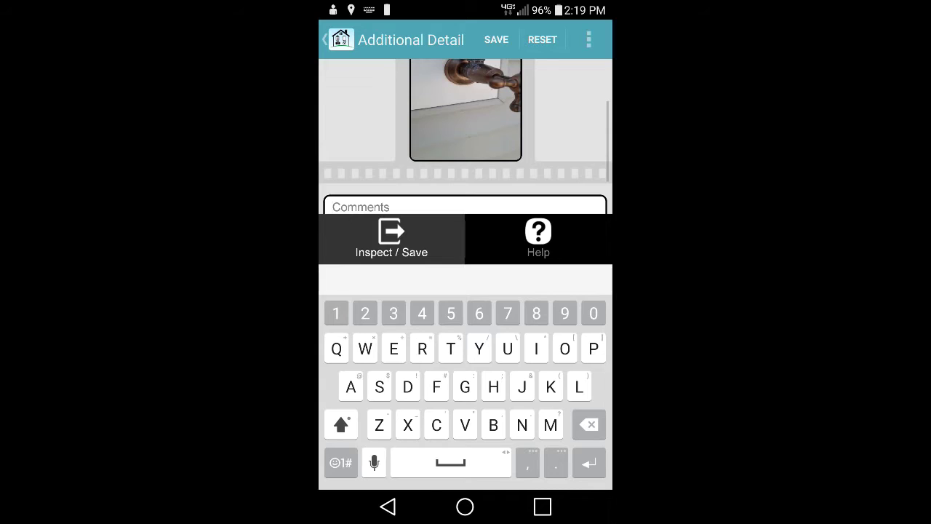
{"action": "left_click", "coordinate": [374, 463]}
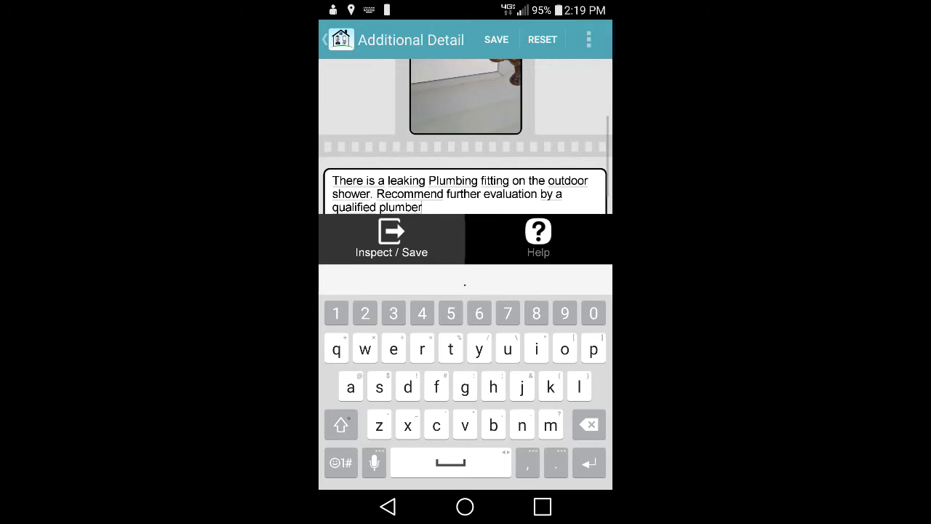
Finish the leaking-fitting, qualified-plumber comment with a period and close the keyboard
{"action": "type", "text": "."}
{"action": "key", "text": "Escape"}
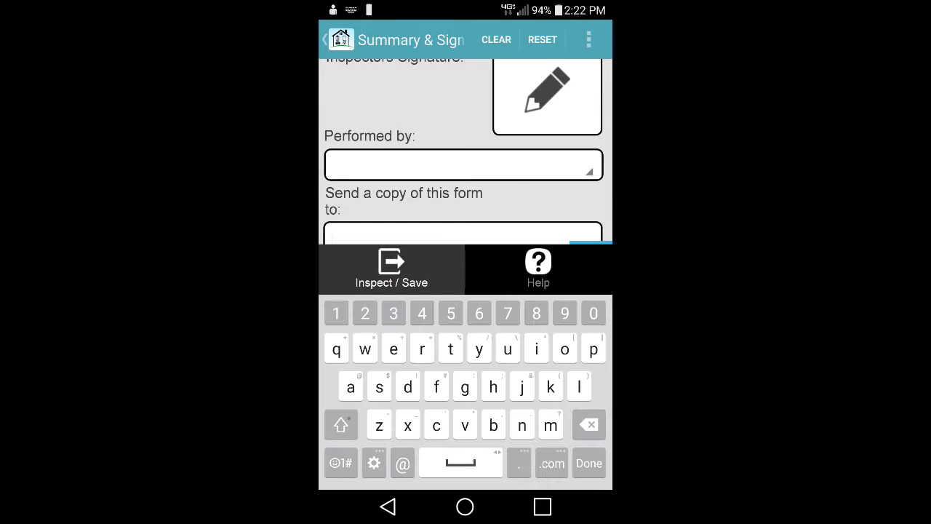
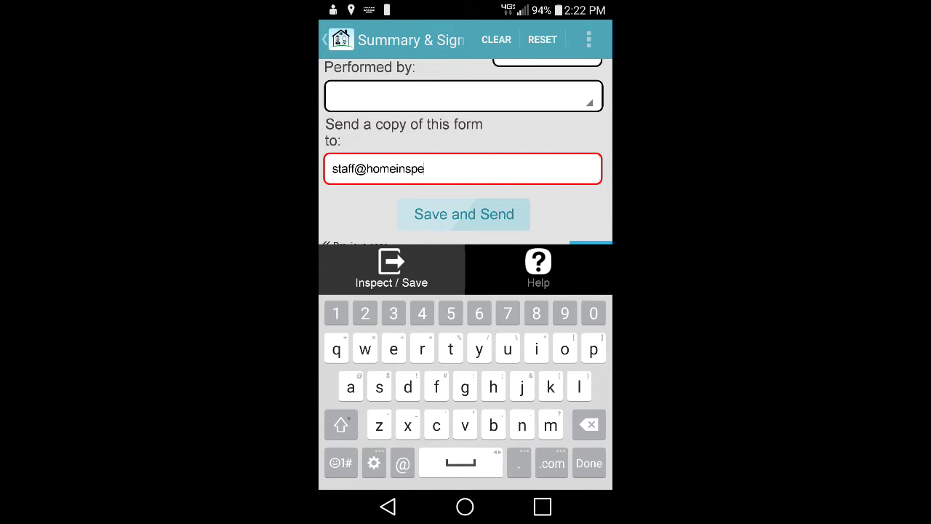
Enter the staff e-mail address as the copy recipient, then save and send the report
{"action": "left_click", "coordinate": [464, 214]}
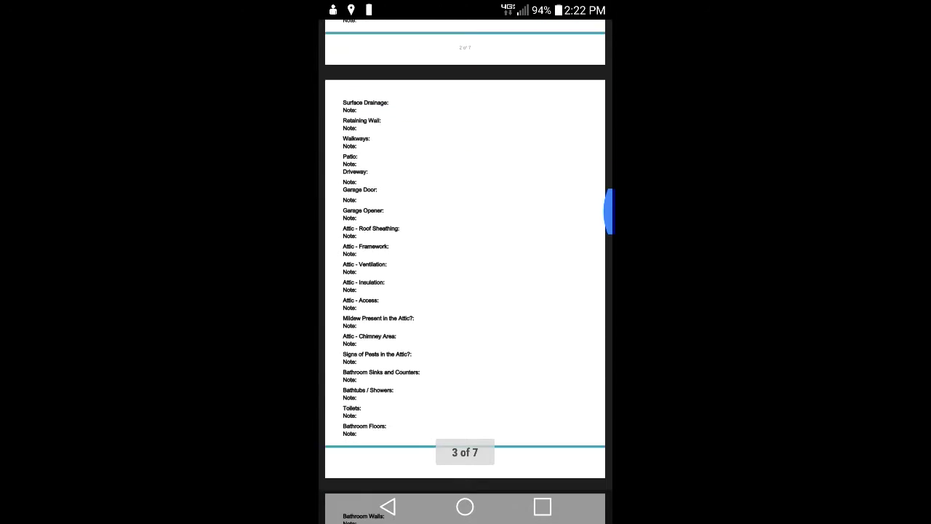
Scroll the report PDF to Additional Detail 1 on page 7 of 7
{"action": "scroll", "coordinate": [466, 291], "scroll_direction": "down", "scroll_amount": 5}
{"action": "scroll", "coordinate": [465, 291], "scroll_direction": "down", "scroll_amount": 5}
{"action": "scroll", "coordinate": [465, 291], "scroll_direction": "down", "scroll_amount": 15}
{"action": "scroll", "coordinate": [466, 291], "scroll_direction": "down", "scroll_amount": 2}
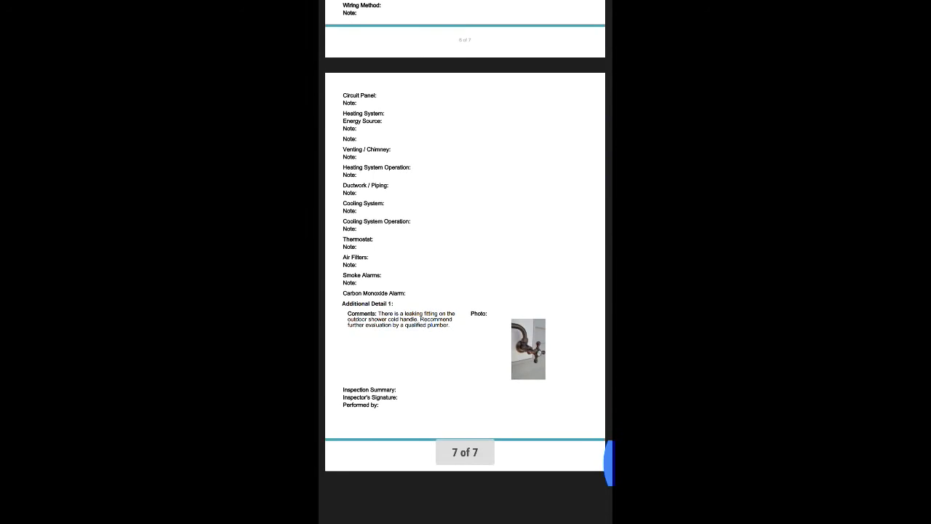
{"action": "scroll", "coordinate": [466, 262], "scroll_direction": "down", "scroll_amount": 2}
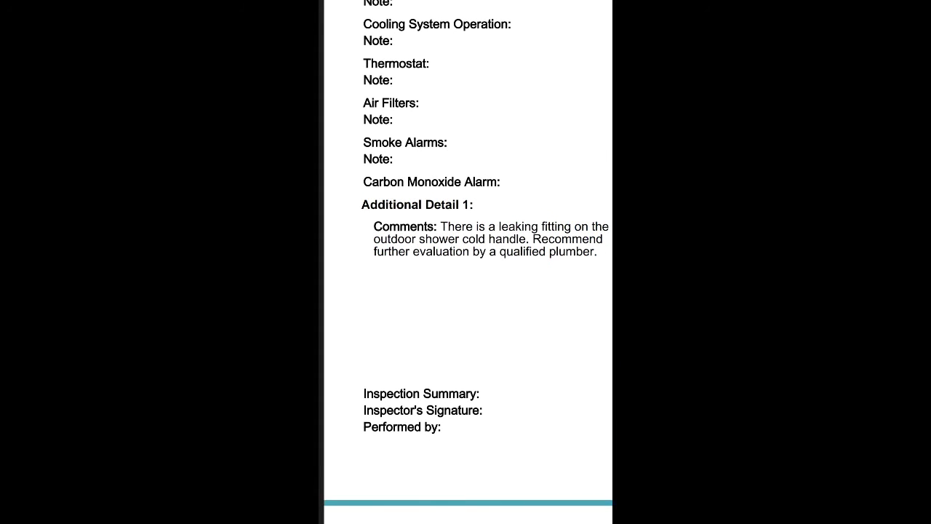
{"action": "scroll", "coordinate": [466, 262], "scroll_direction": "down", "scroll_amount": 1}
{"action": "scroll", "coordinate": [466, 262], "scroll_direction": "down", "scroll_amount": 2}
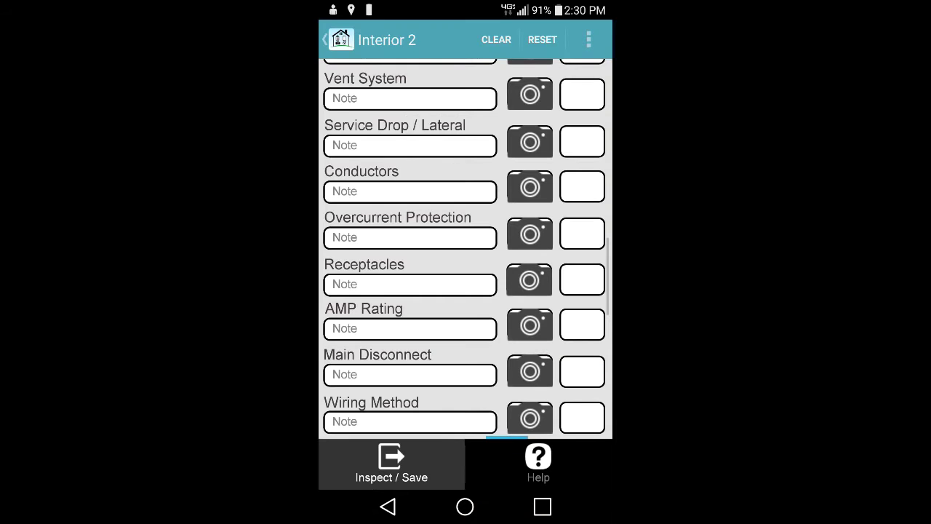
Rate the Interior 2 Receptacles item as Poor
{"action": "left_click", "coordinate": [582, 94]}
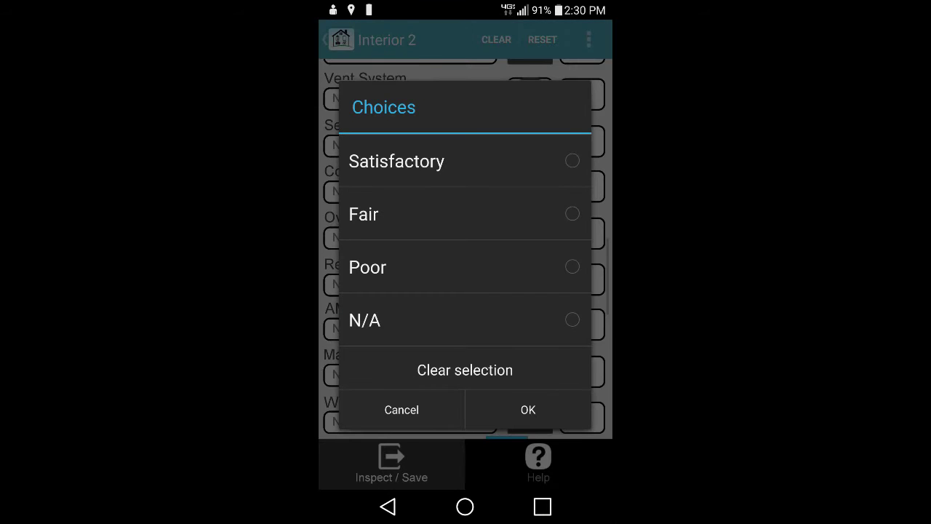
{"action": "left_click", "coordinate": [573, 267]}
{"action": "left_click", "coordinate": [528, 409]}
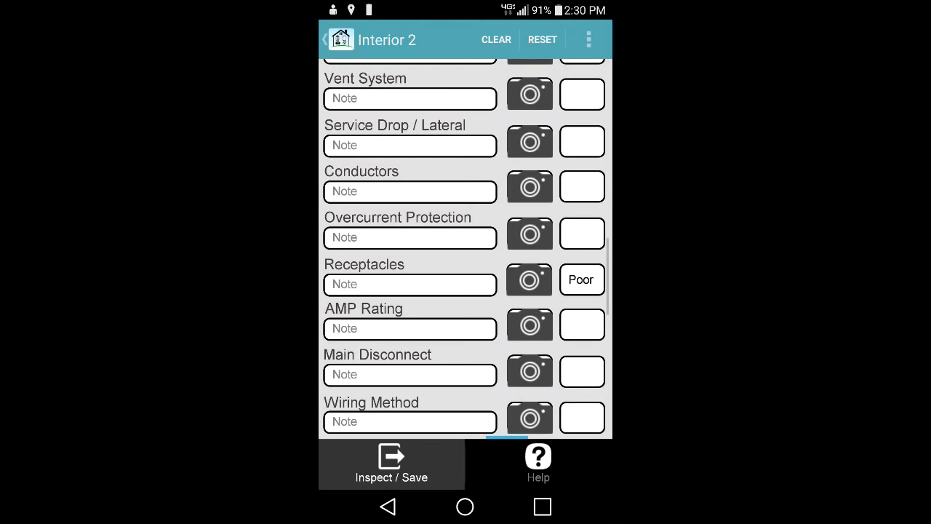
Attach a new camera photo of the wall outlet to Receptacles
{"action": "left_click", "coordinate": [529, 280]}
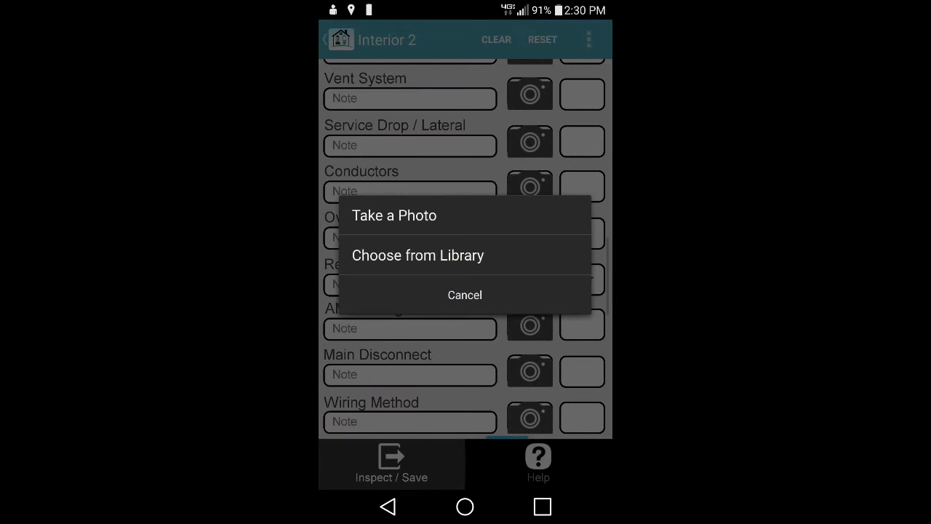
{"action": "left_click", "coordinate": [437, 215]}
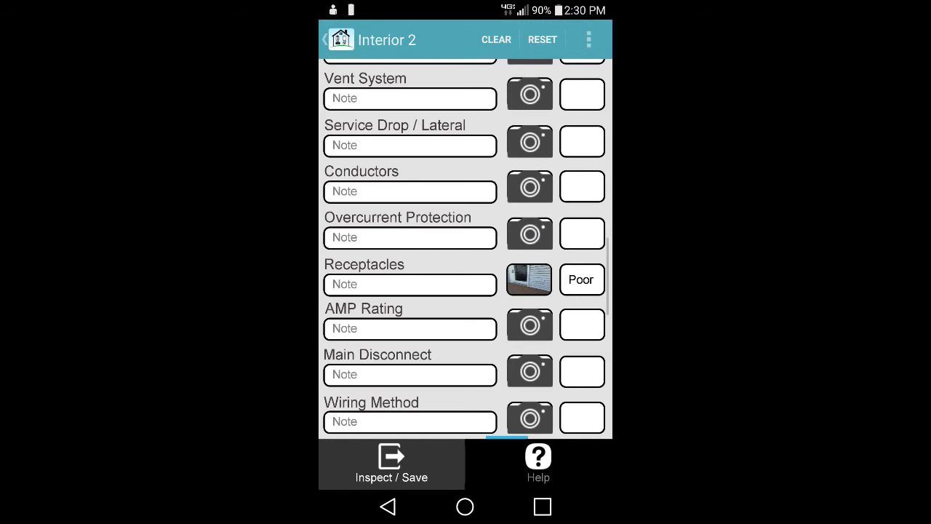
{"action": "left_click", "coordinate": [374, 463]}
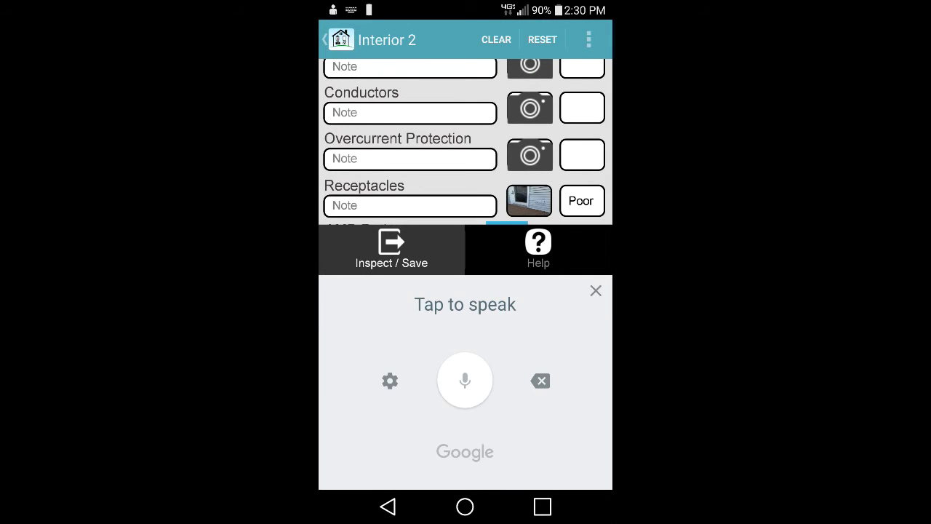
Dictate the Receptacles note: back-deck receptacle missing a cover, evaluate by a qualified electrician
{"action": "left_click", "coordinate": [465, 380]}
{"action": "type", "text": "electrician."}
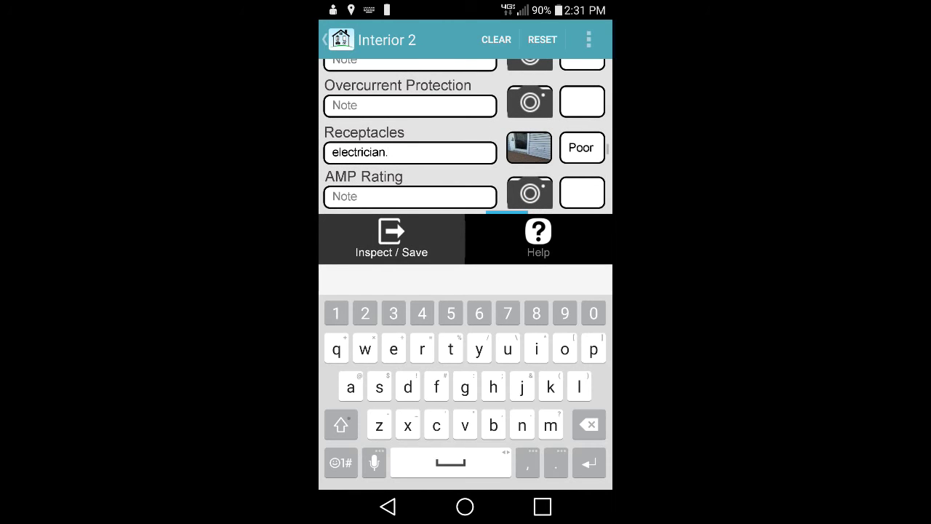
{"action": "left_click", "coordinate": [529, 147]}
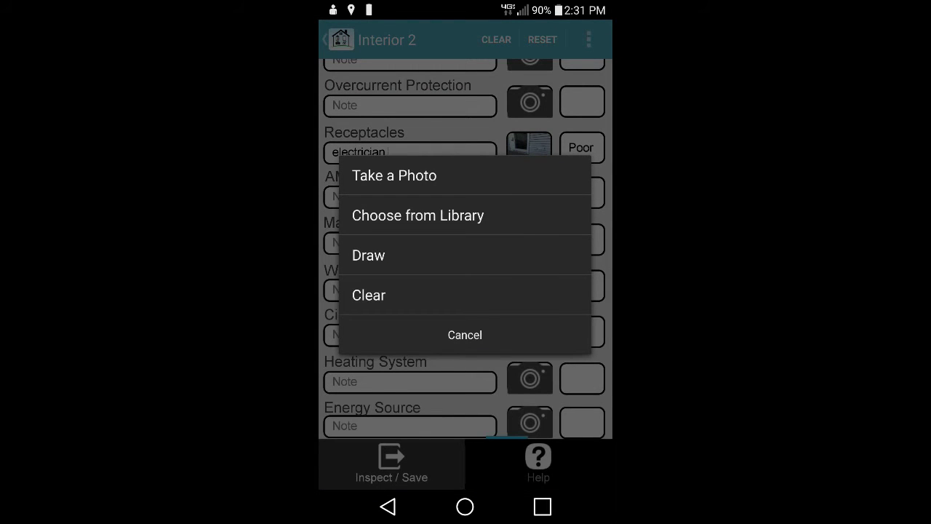
Set the Receptacles photo's drawing colour to bright yellow and circle the wall outlet
{"action": "left_click", "coordinate": [393, 254]}
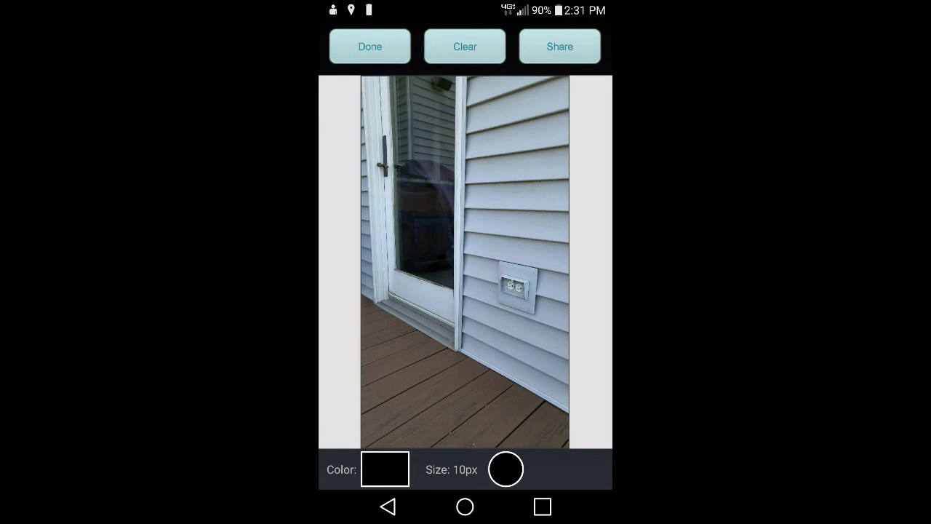
{"action": "left_click", "coordinate": [384, 469]}
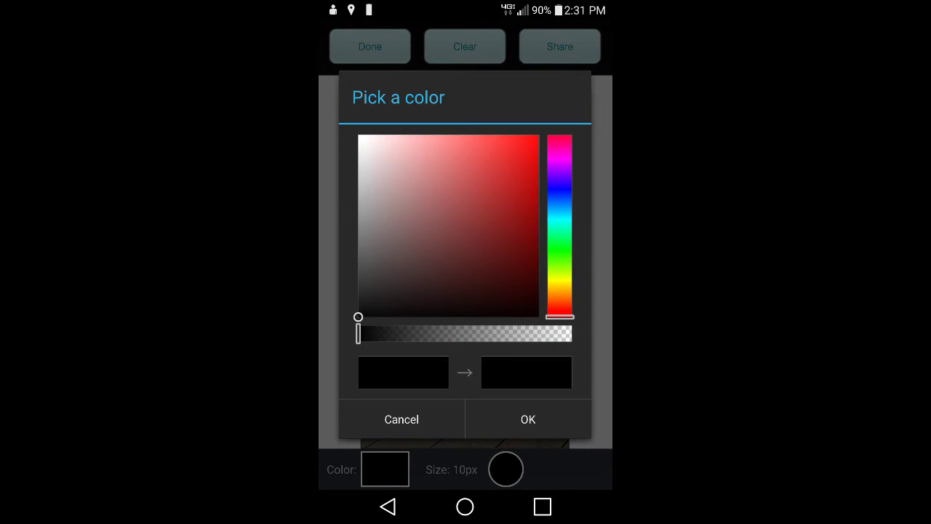
{"action": "left_click_drag", "start_coordinate": [560, 317], "coordinate": [559, 247]}
{"action": "left_click", "coordinate": [500, 148]}
{"action": "left_click_drag", "start_coordinate": [500, 149], "coordinate": [520, 152]}
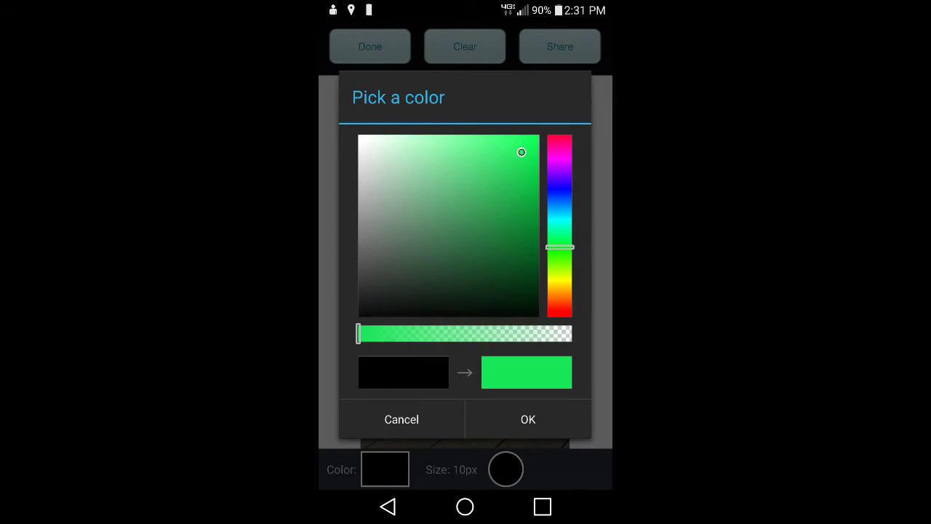
{"action": "left_click_drag", "start_coordinate": [559, 247], "coordinate": [559, 285]}
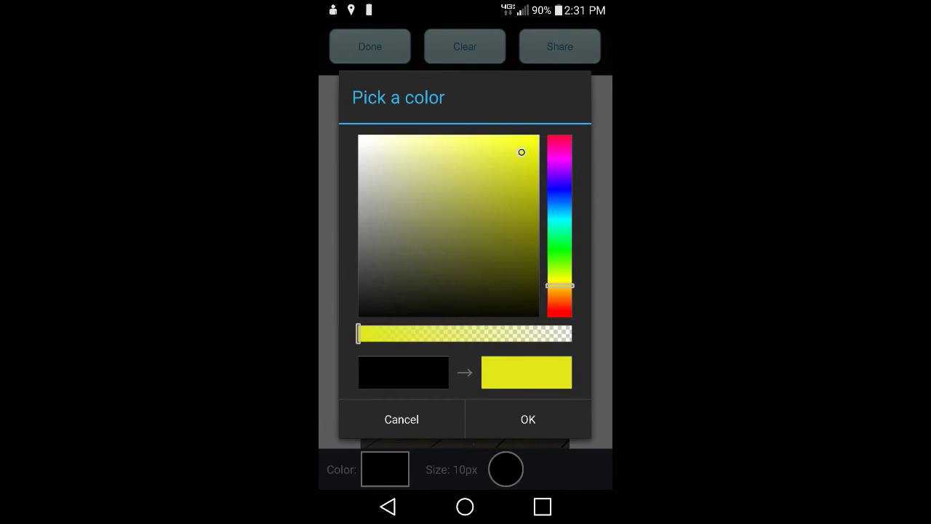
{"action": "left_click", "coordinate": [528, 419]}
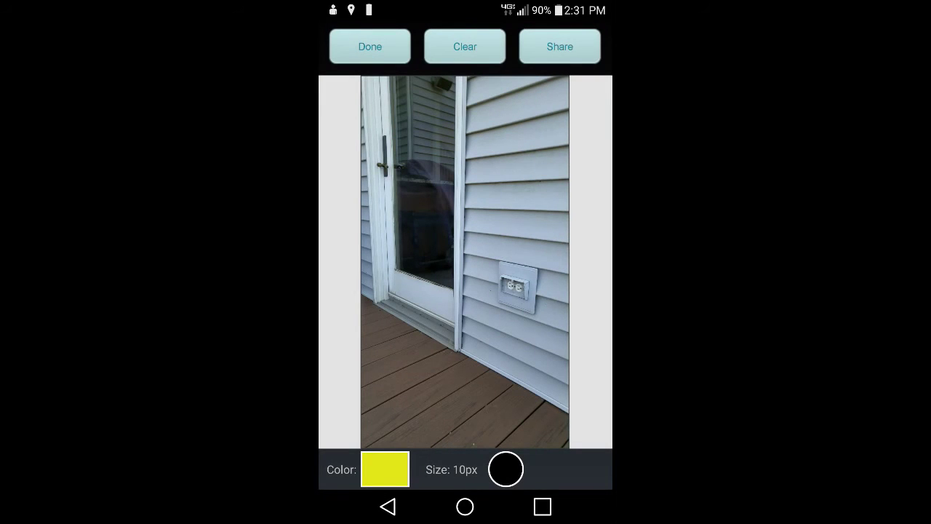
{"action": "mouse_move", "coordinate": [546, 258]}
{"action": "left_mouse_down"}
{"action": "mouse_move", "coordinate": [537, 247]}
{"action": "mouse_move", "coordinate": [488, 263]}
{"action": "mouse_move", "coordinate": [530, 327]}
{"action": "mouse_move", "coordinate": [547, 259]}
{"action": "left_mouse_up"}
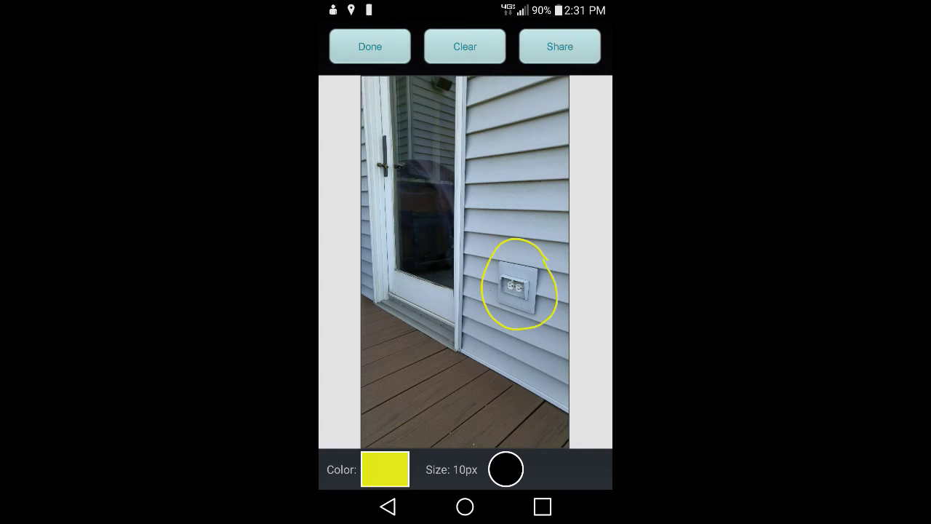
Save the circled photo, then add a yellow arrow pointing down at the outlet and save
{"action": "left_click", "coordinate": [370, 46]}
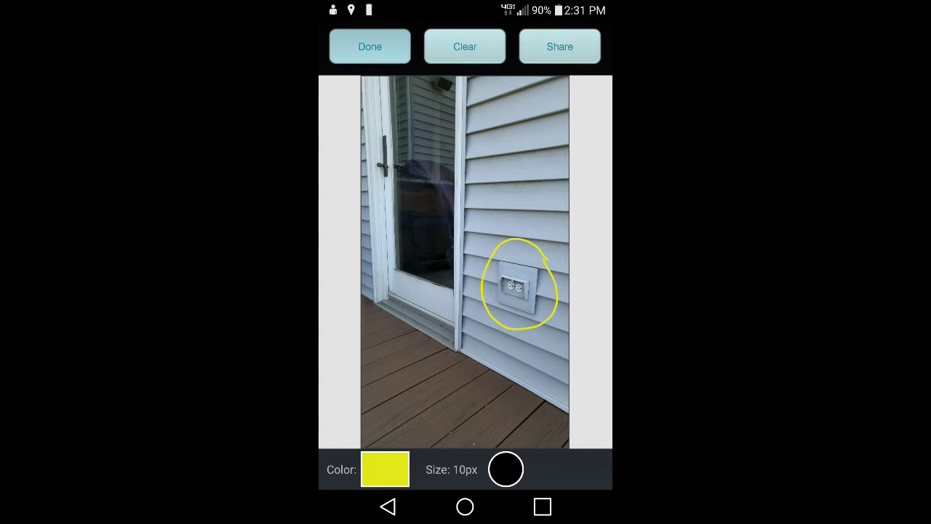
{"action": "left_click", "coordinate": [528, 147]}
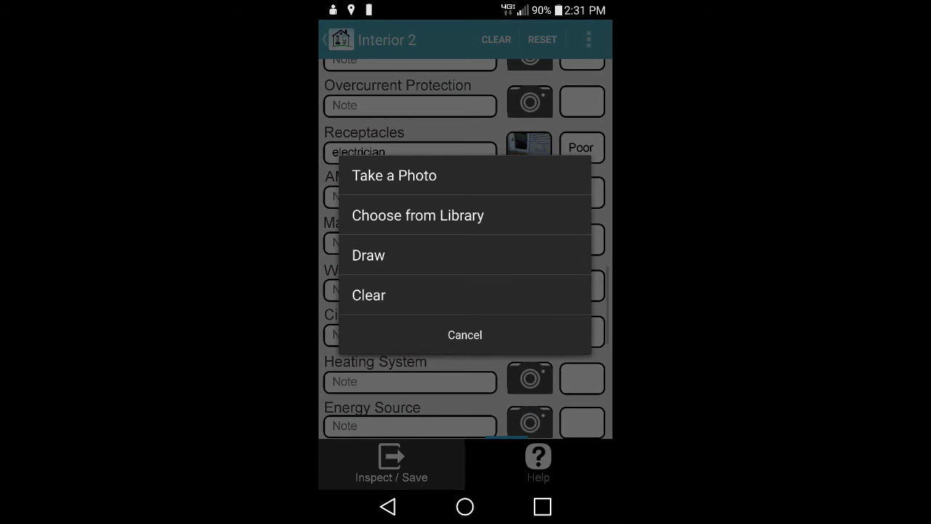
{"action": "left_click", "coordinate": [465, 333]}
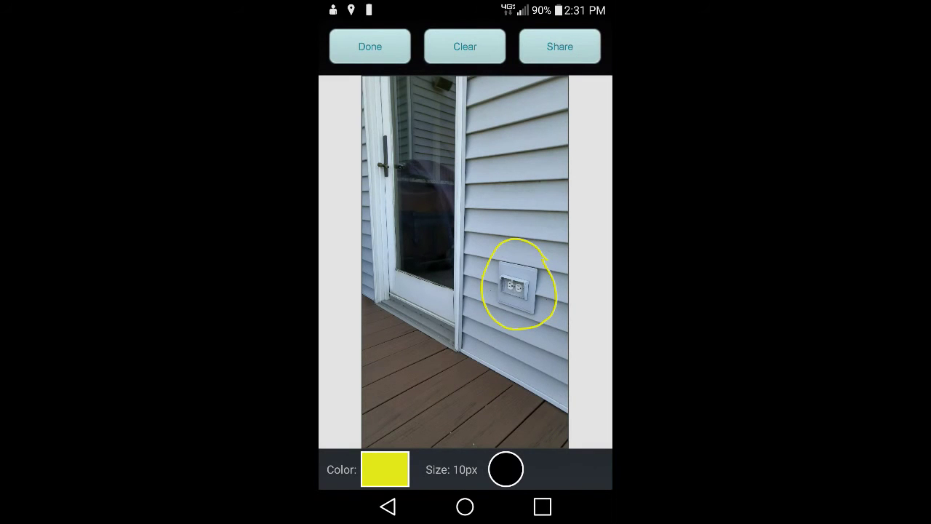
{"action": "left_click_drag", "start_coordinate": [520, 234], "coordinate": [526, 151]}
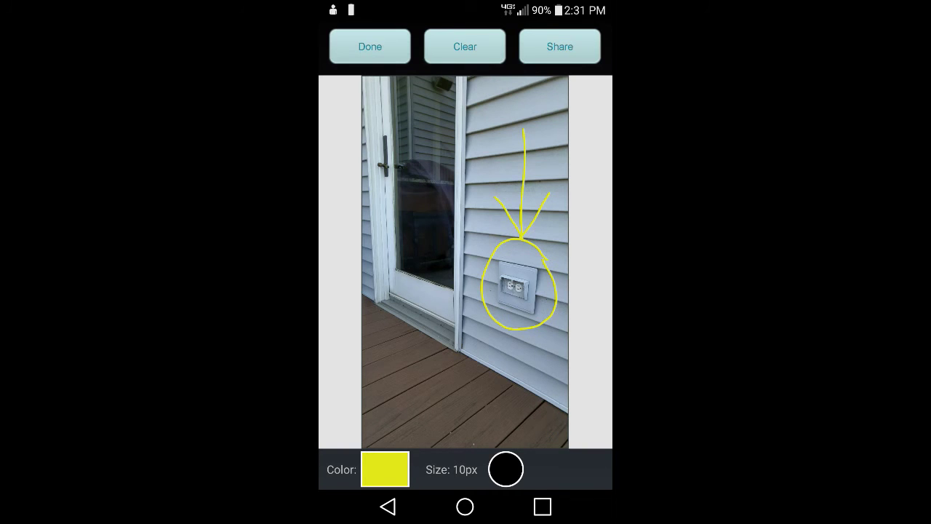
{"action": "left_click", "coordinate": [370, 46]}
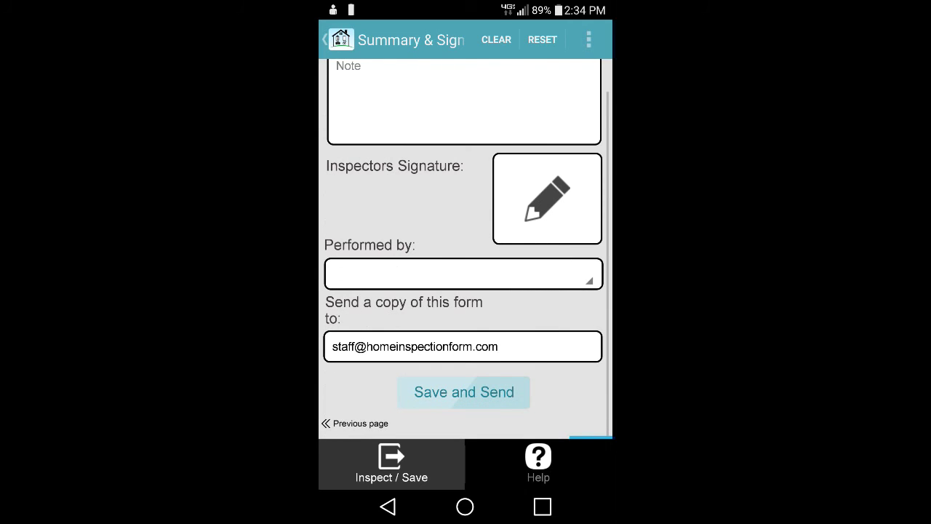
Check the copy recipient address, then save and send the finished inspection report
{"action": "left_click", "coordinate": [545, 346]}
{"action": "left_click", "coordinate": [464, 392]}
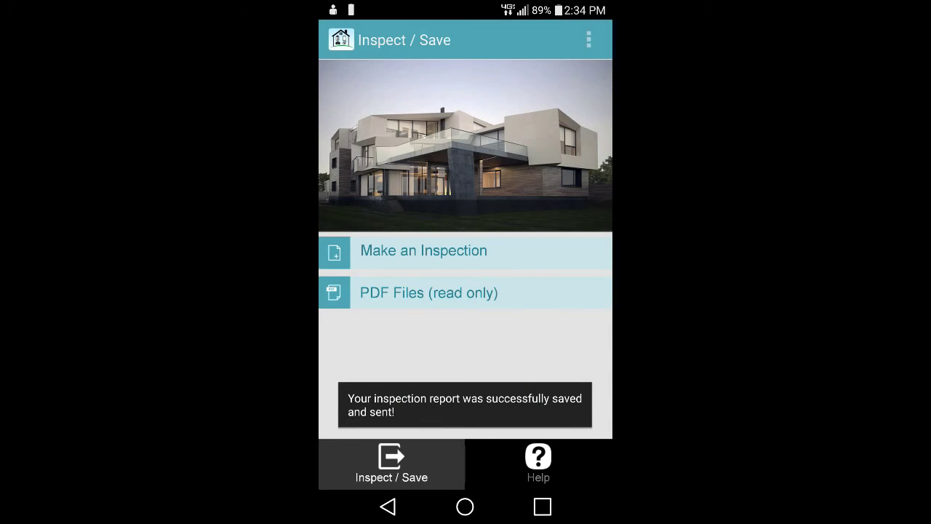
Open the saved 8-page report PDF and scroll to page 7's yellow-marked outlet photo
{"action": "left_click", "coordinate": [436, 219]}
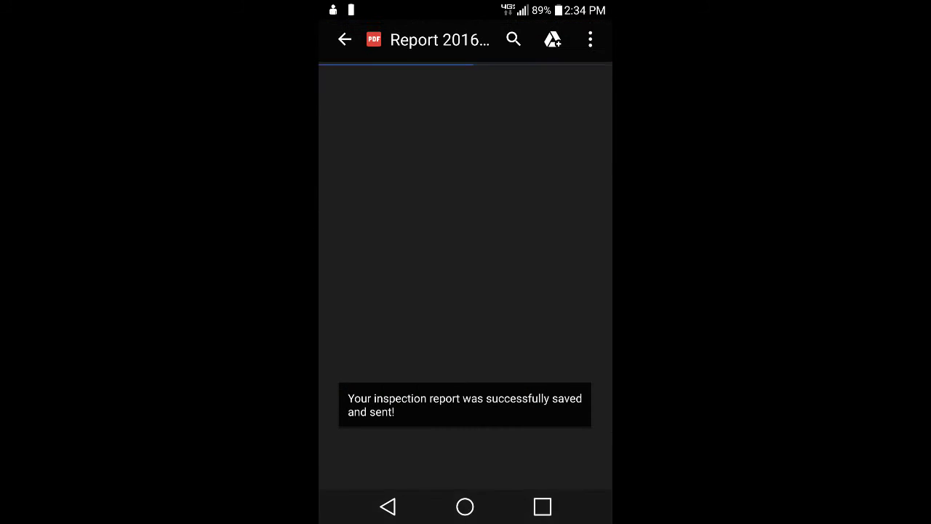
{"action": "scroll", "coordinate": [465, 262], "scroll_direction": "down", "scroll_amount": 5}
{"action": "scroll", "coordinate": [465, 262], "scroll_direction": "down", "scroll_amount": 5}
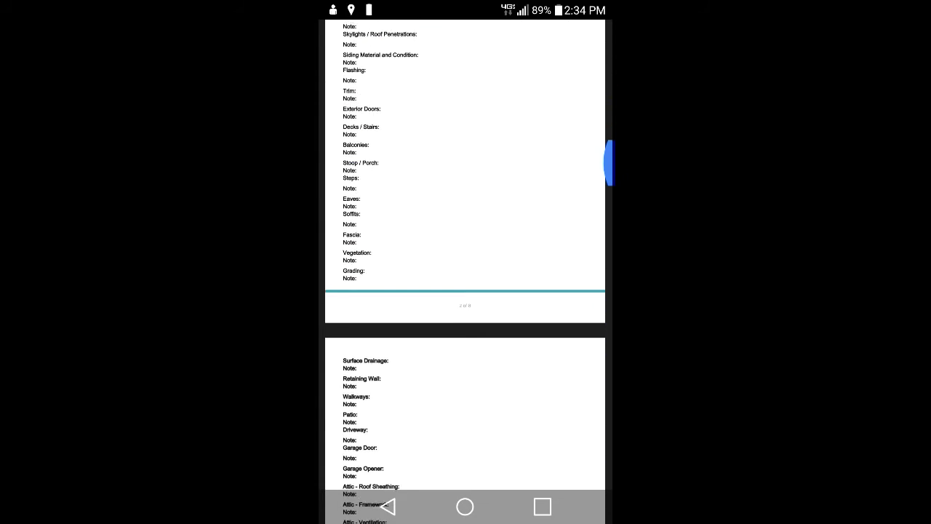
{"action": "scroll", "coordinate": [465, 262], "scroll_direction": "down", "scroll_amount": 10}
{"action": "scroll", "coordinate": [465, 262], "scroll_direction": "down", "scroll_amount": 15}
{"action": "scroll", "coordinate": [464, 262], "scroll_direction": "down", "scroll_amount": 5}
{"action": "scroll", "coordinate": [465, 262], "scroll_direction": "up", "scroll_amount": 2}
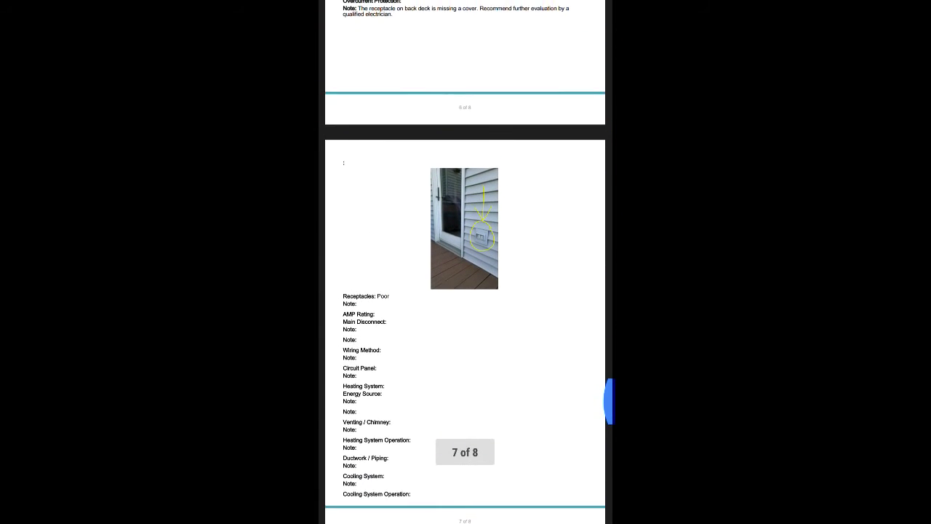